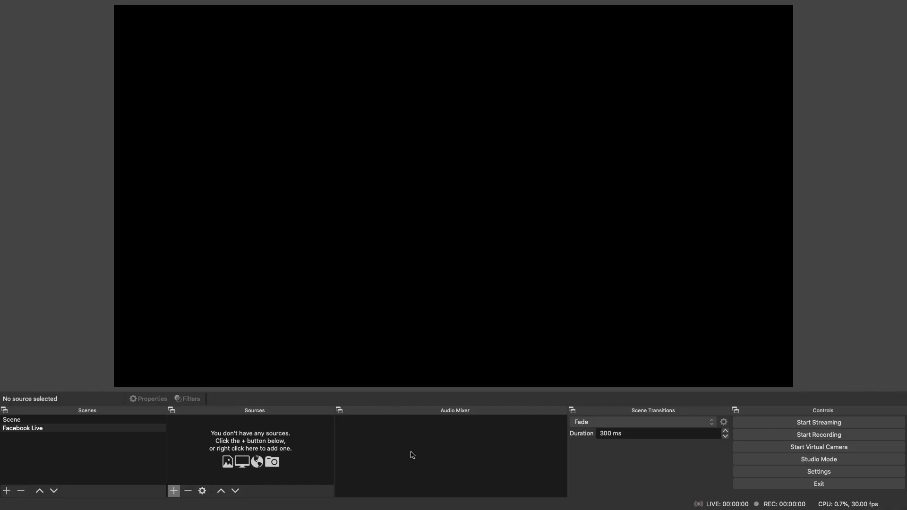
Look for the automatic configuration wizard in the OBS menu bar.
{"action": "mouse_move", "coordinate": [275, 3]}
{"action": "mouse_move", "coordinate": [237, 1]}
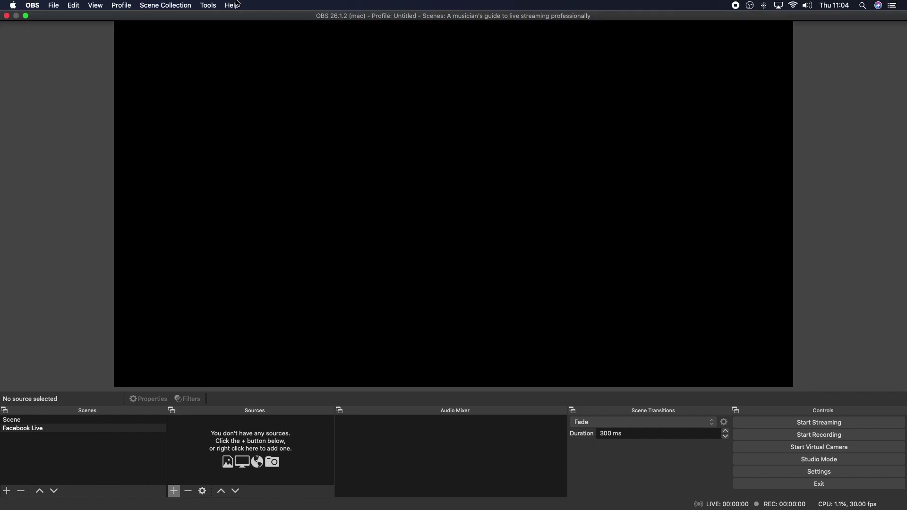
{"action": "left_click", "coordinate": [207, 7]}
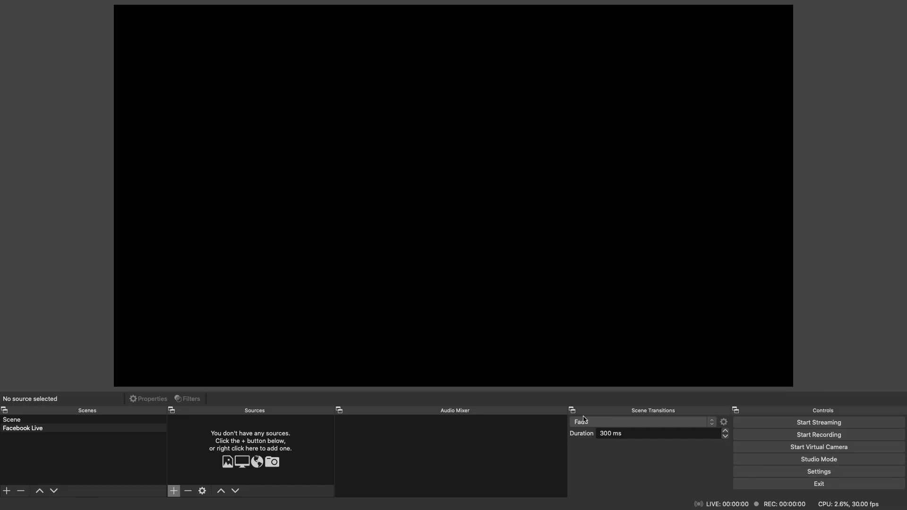
Confirm Facebook Live as the stream service in Settings, then view the Output settings.
{"action": "left_click", "coordinate": [830, 477]}
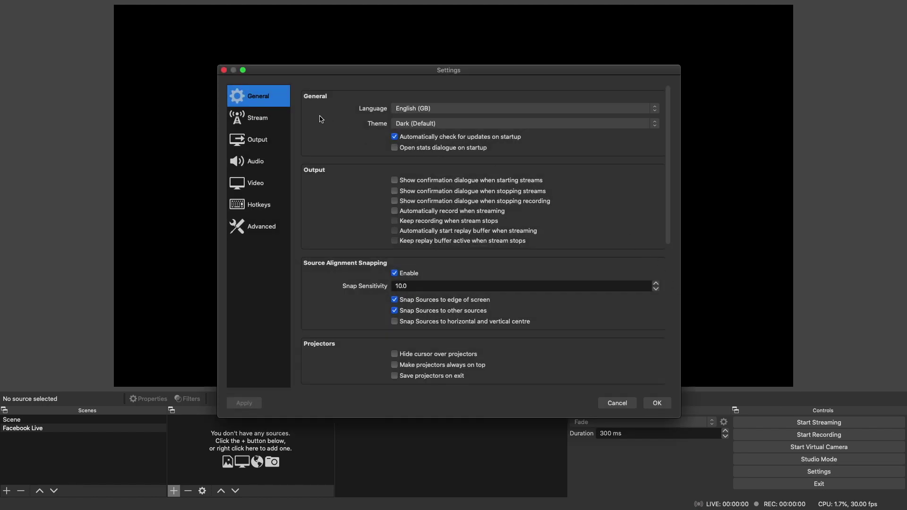
{"action": "left_click", "coordinate": [252, 123]}
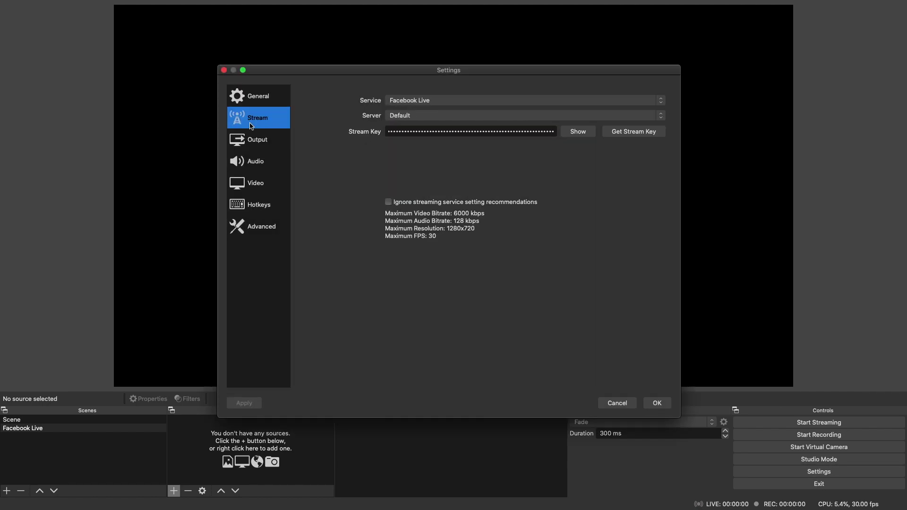
{"action": "left_click", "coordinate": [424, 101]}
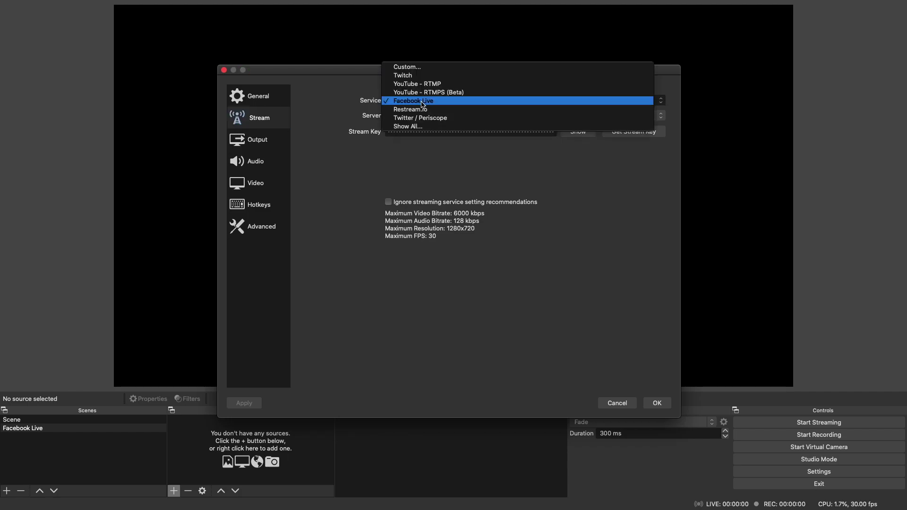
{"action": "left_click", "coordinate": [346, 109]}
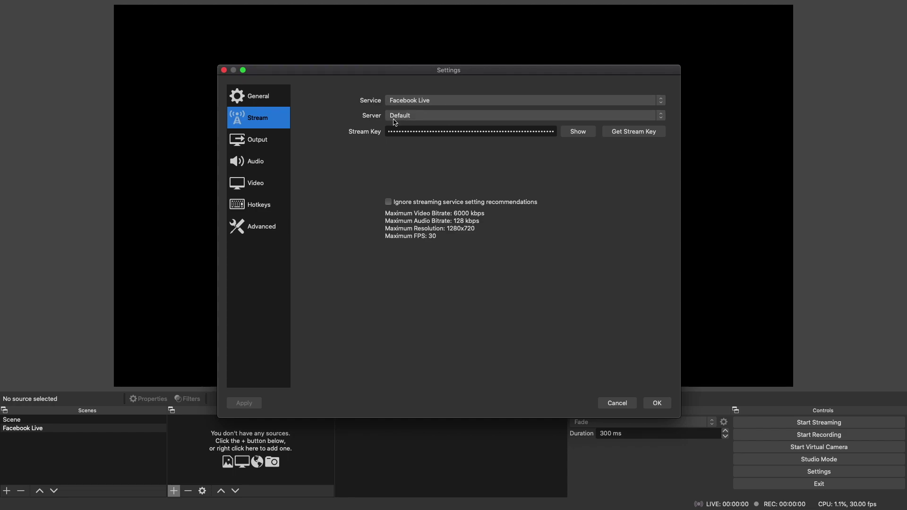
{"action": "left_click", "coordinate": [259, 144]}
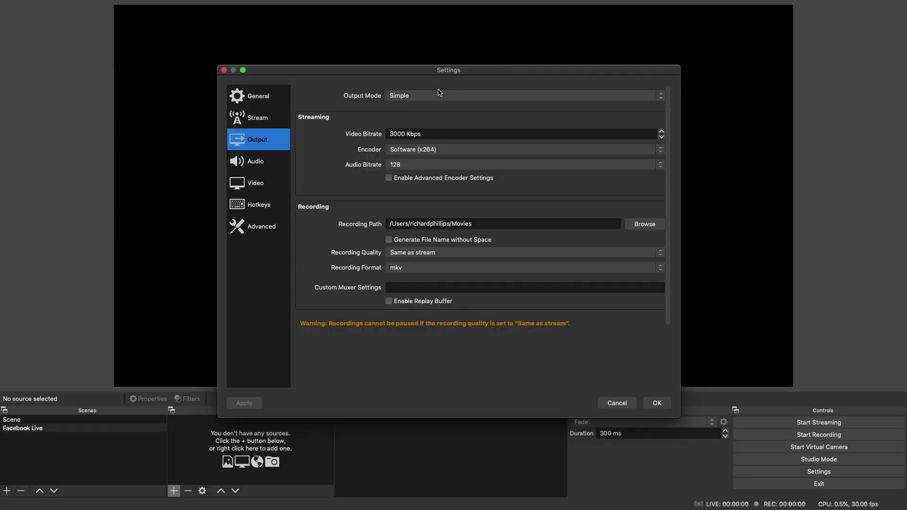
{"action": "left_click", "coordinate": [414, 99]}
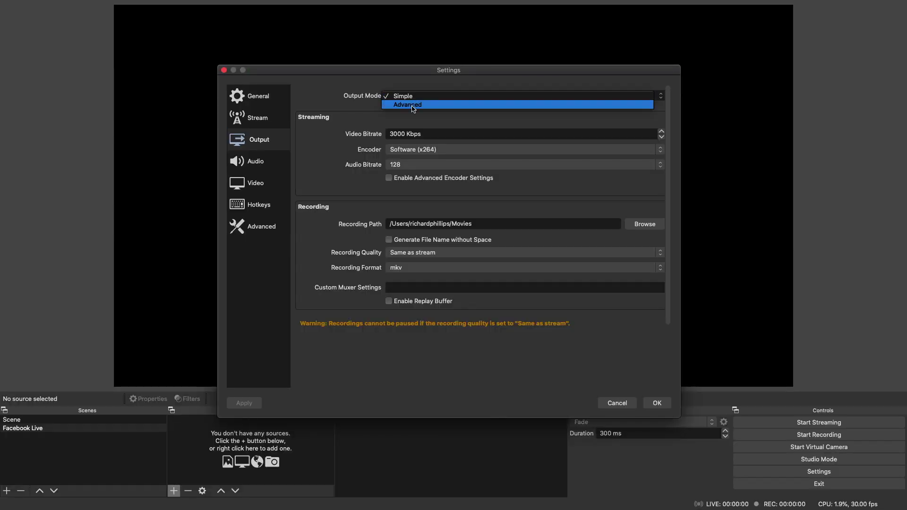
Switch Output Mode to Advanced and keep the keyframe interval at 2.
{"action": "left_click", "coordinate": [413, 107]}
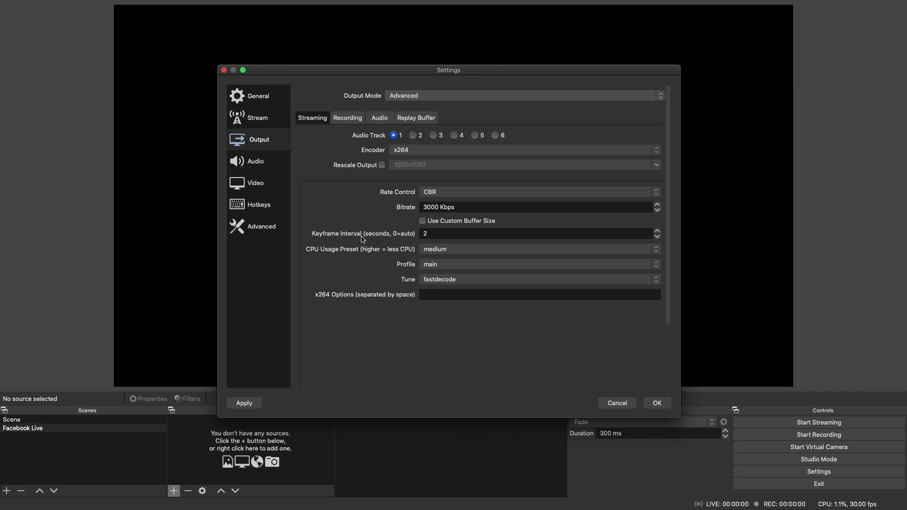
{"action": "left_click", "coordinate": [443, 235]}
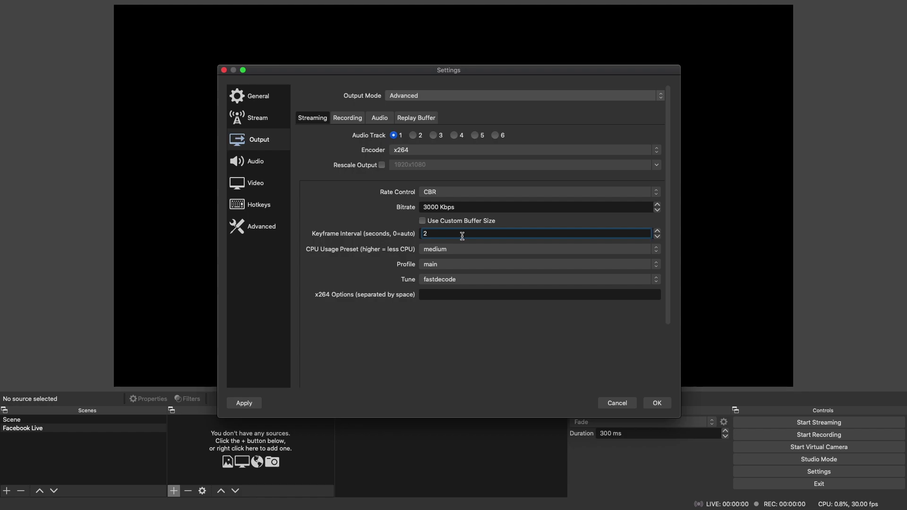
{"action": "left_click", "coordinate": [344, 211]}
{"action": "left_click", "coordinate": [255, 189]}
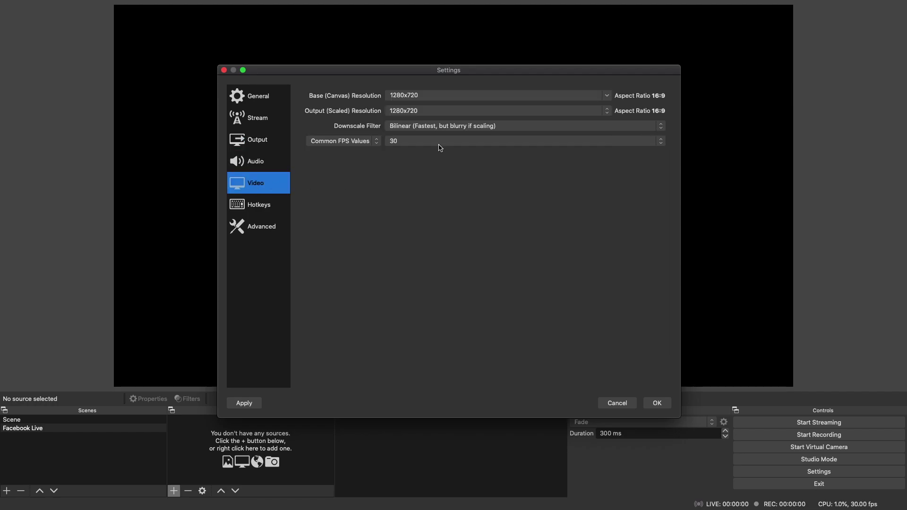
Check that the base canvas resolution is 1280x720 at 30 FPS.
{"action": "left_click", "coordinate": [442, 94]}
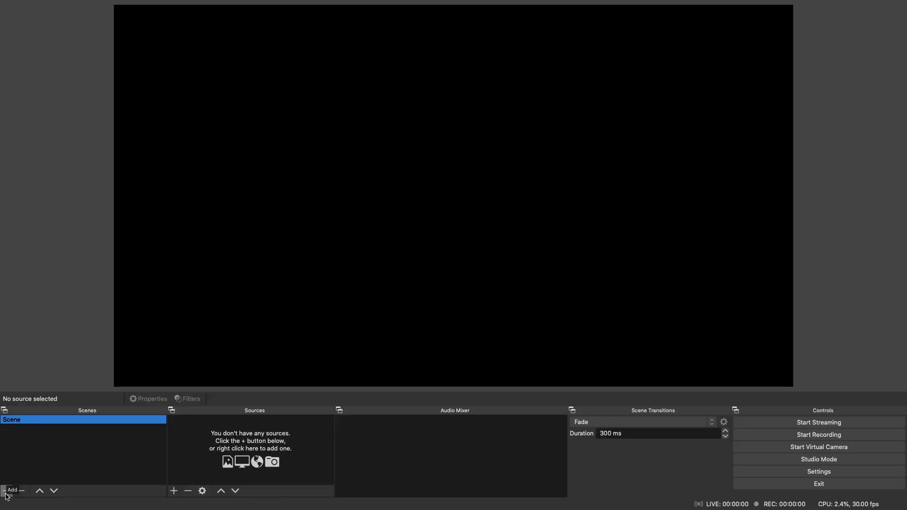
Create a new scene called 'Facebook Live' in the Scenes list.
{"action": "left_click", "coordinate": [6, 494]}
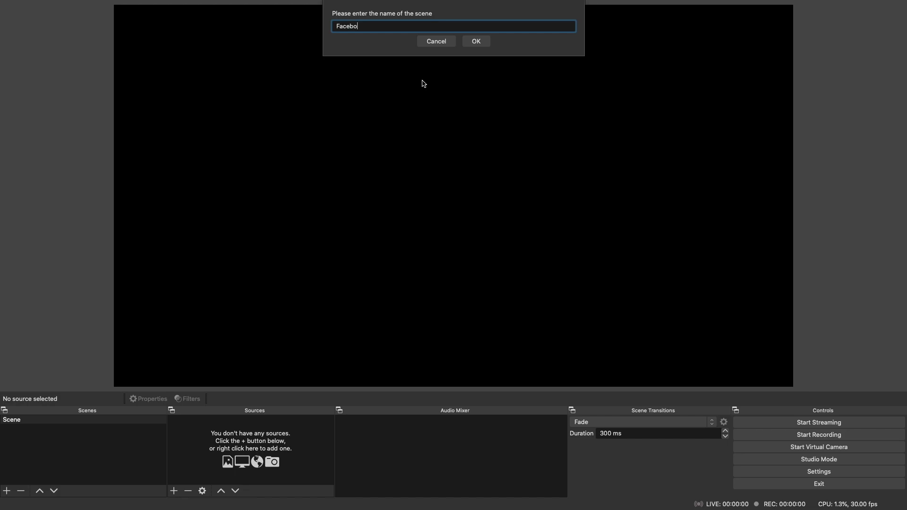
{"action": "type", "text": "Facebook Live"}
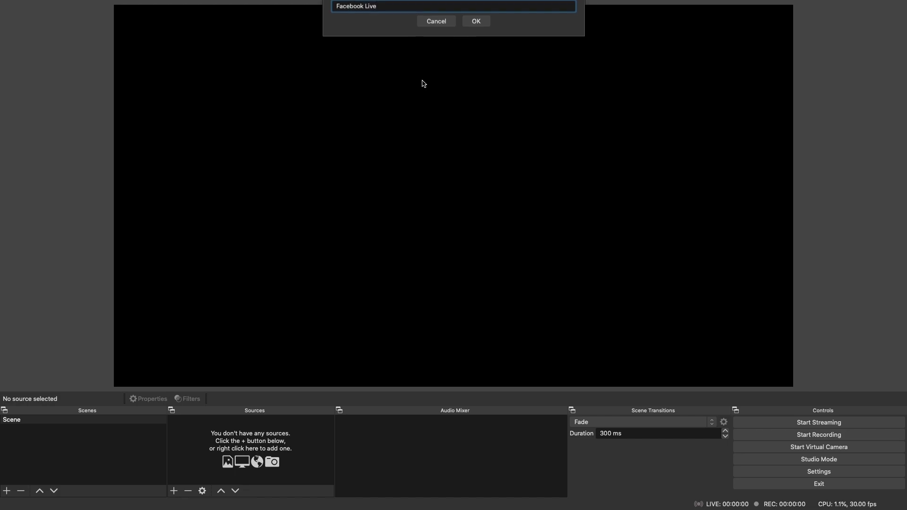
{"action": "key", "text": "Return"}
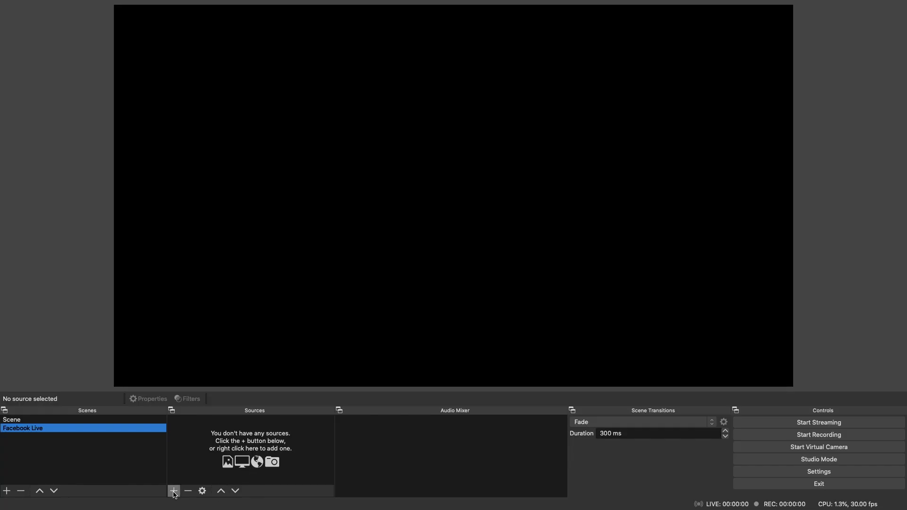
Add a Video Capture Device source named Camera using the Blackmagic Web Presenter.
{"action": "left_click", "coordinate": [173, 496]}
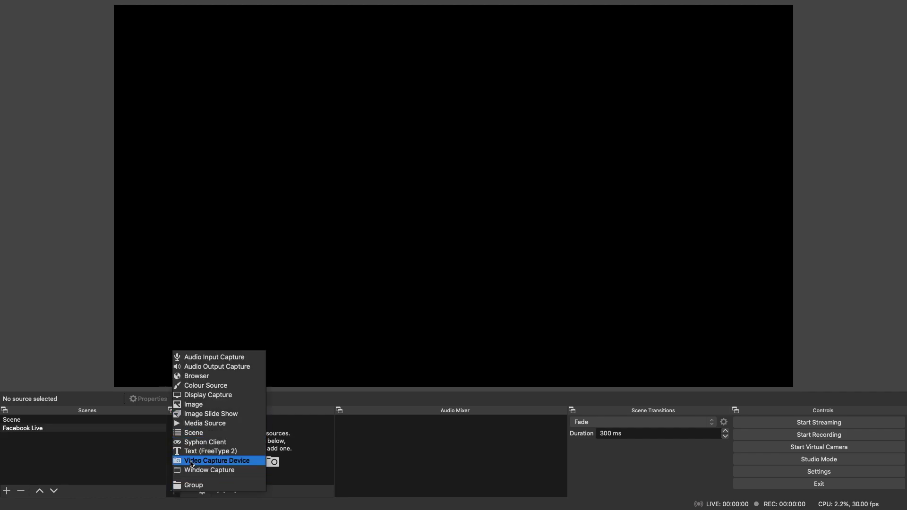
{"action": "left_click", "coordinate": [191, 460]}
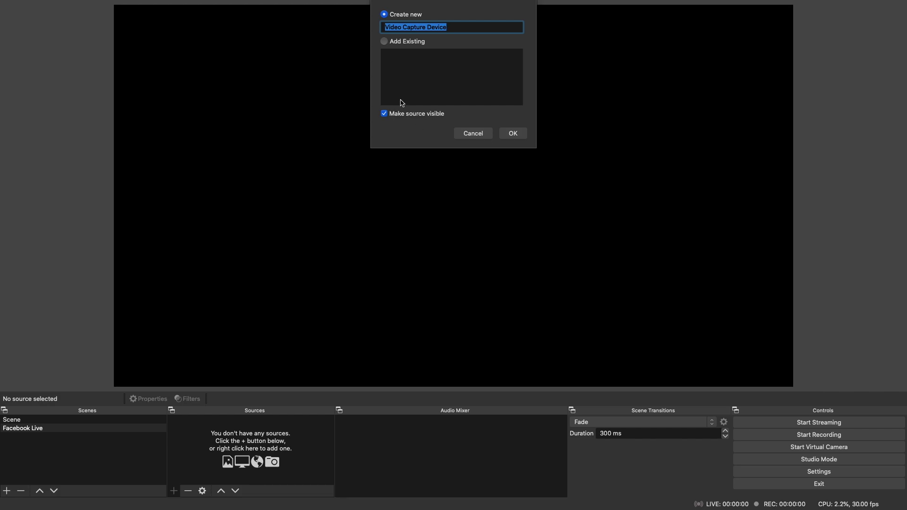
{"action": "type", "text": "Camera"}
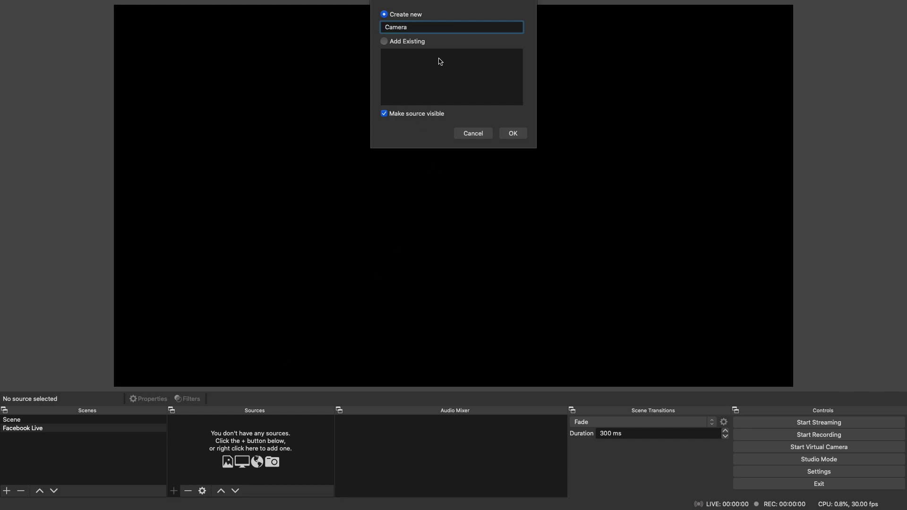
{"action": "key", "text": "Return"}
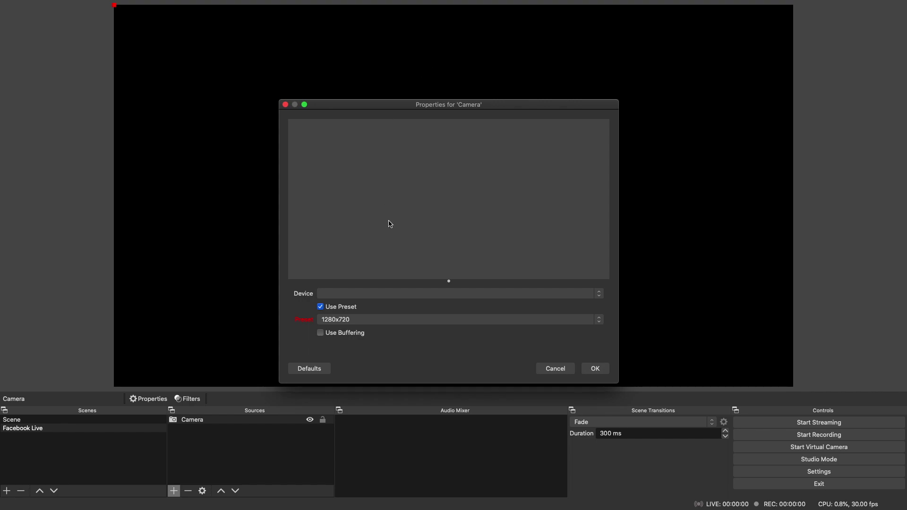
{"action": "left_click", "coordinate": [393, 298]}
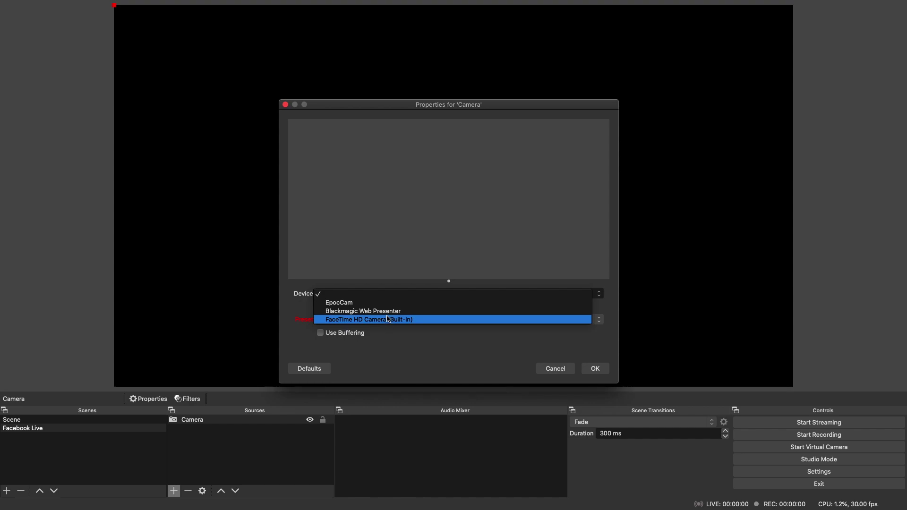
{"action": "left_click", "coordinate": [389, 312]}
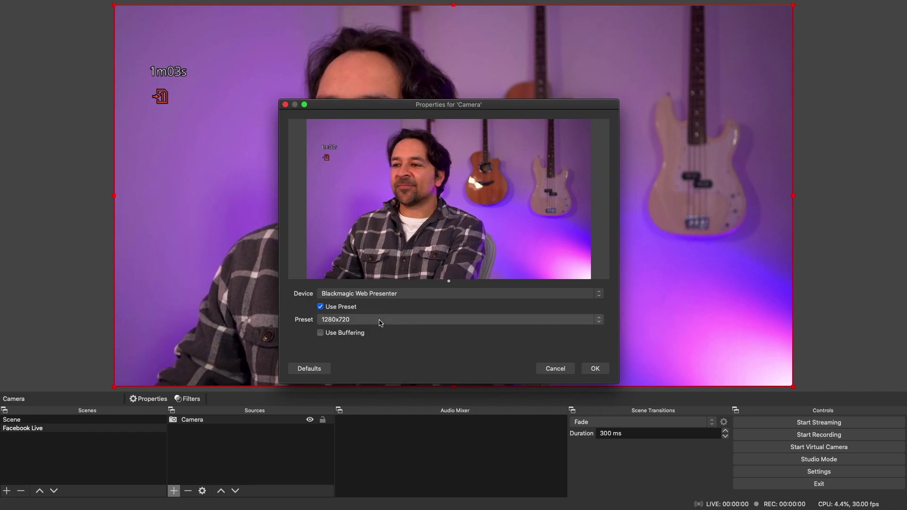
{"action": "left_click", "coordinate": [594, 369]}
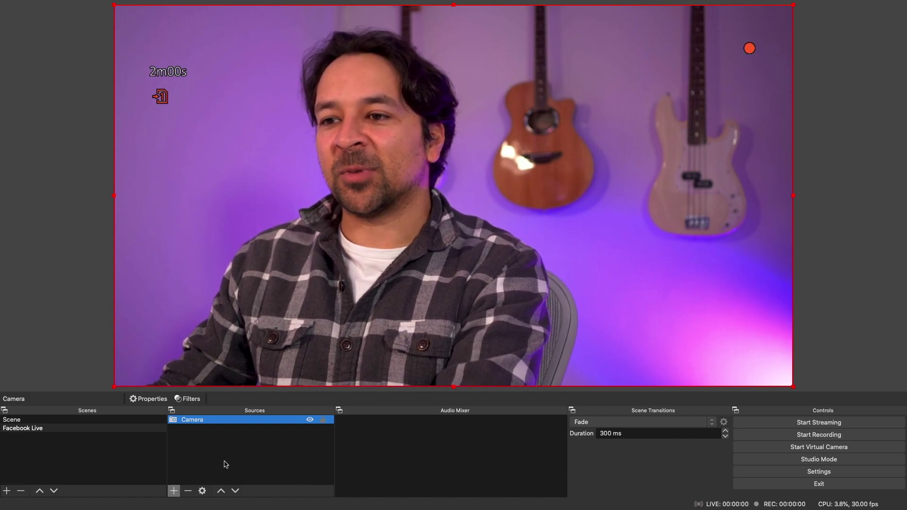
Add an Audio Input Capture source named Interface using the Headrush Looperboard device.
{"action": "left_click", "coordinate": [172, 490]}
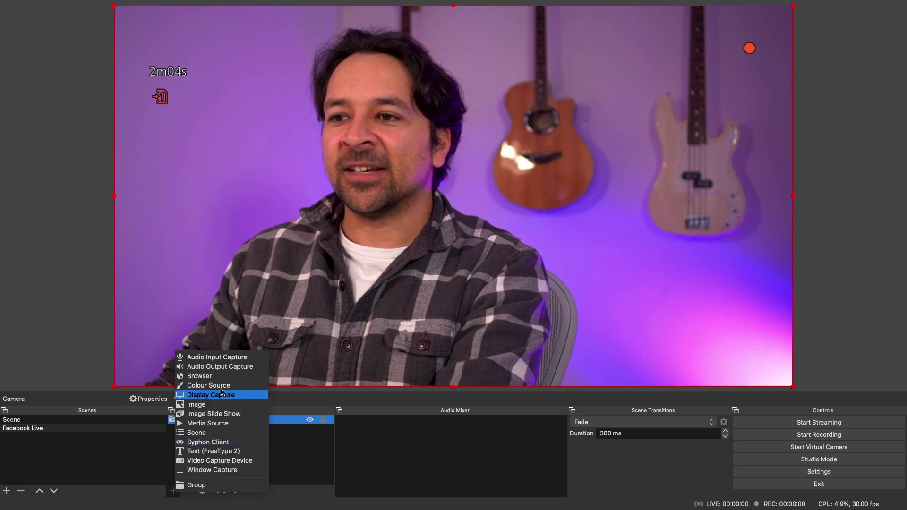
{"action": "left_click", "coordinate": [219, 357]}
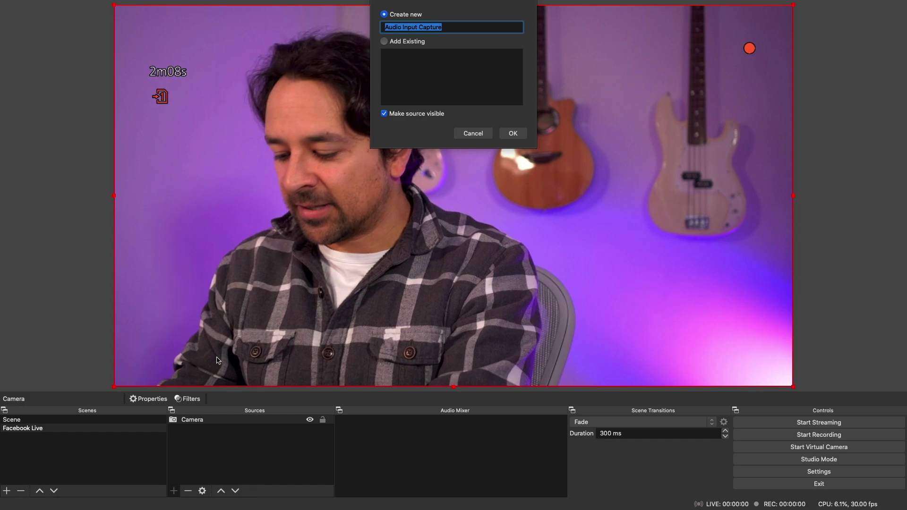
{"action": "type", "text": "Interfa"}
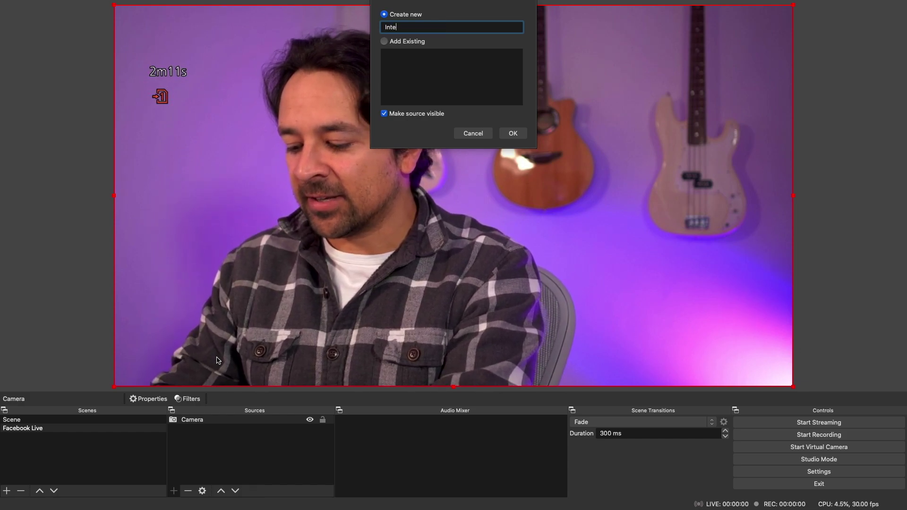
{"action": "type", "text": "ce"}
{"action": "key", "text": "Return"}
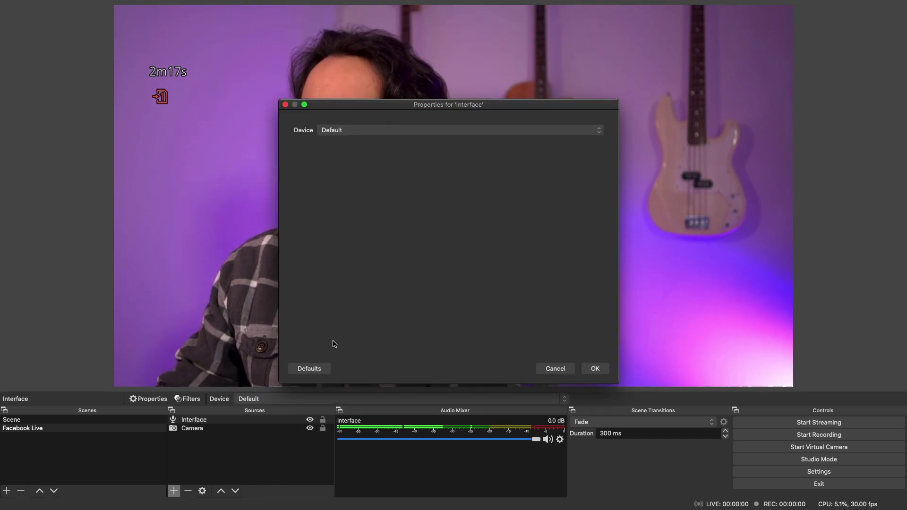
{"action": "left_click", "coordinate": [349, 135]}
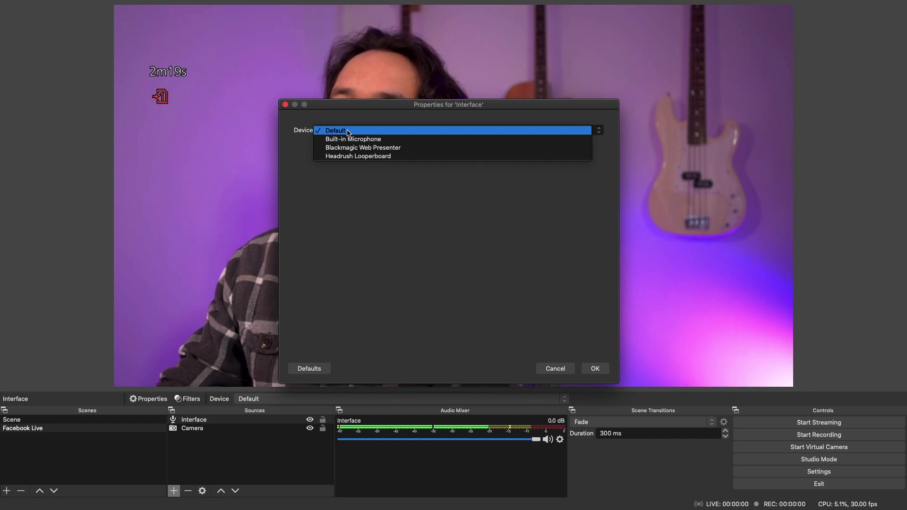
{"action": "left_click", "coordinate": [351, 157]}
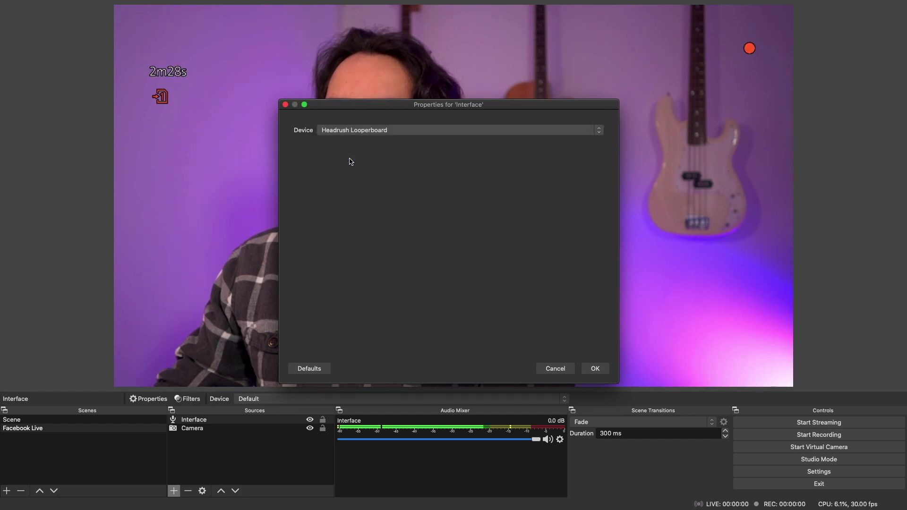
{"action": "left_click", "coordinate": [600, 370]}
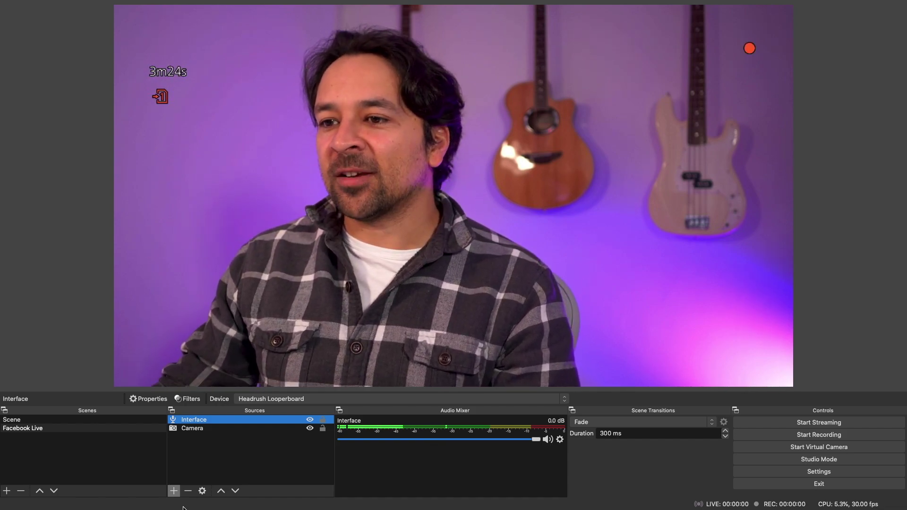
Open the Add Source menu from the + button under Sources.
{"action": "left_click", "coordinate": [174, 491]}
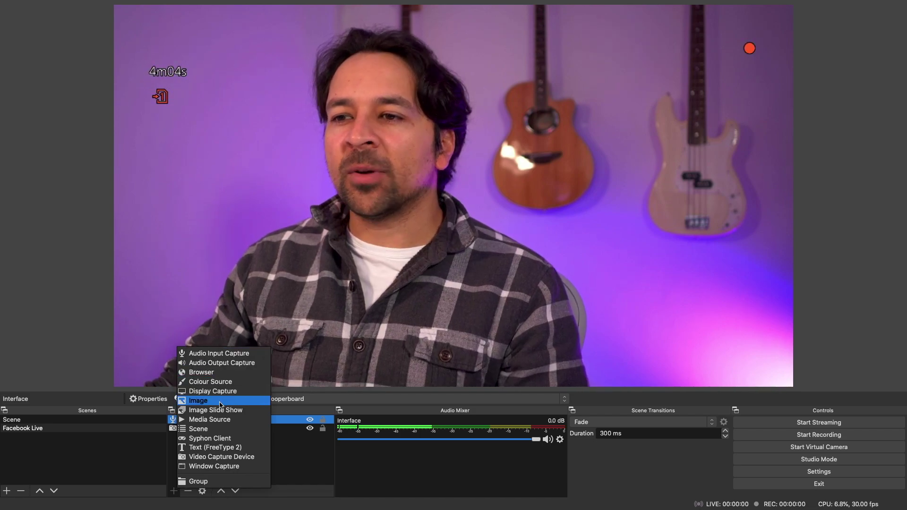
Add an Image source named Logo that loads the file '1 red logo.PNG'.
{"action": "left_click", "coordinate": [216, 402]}
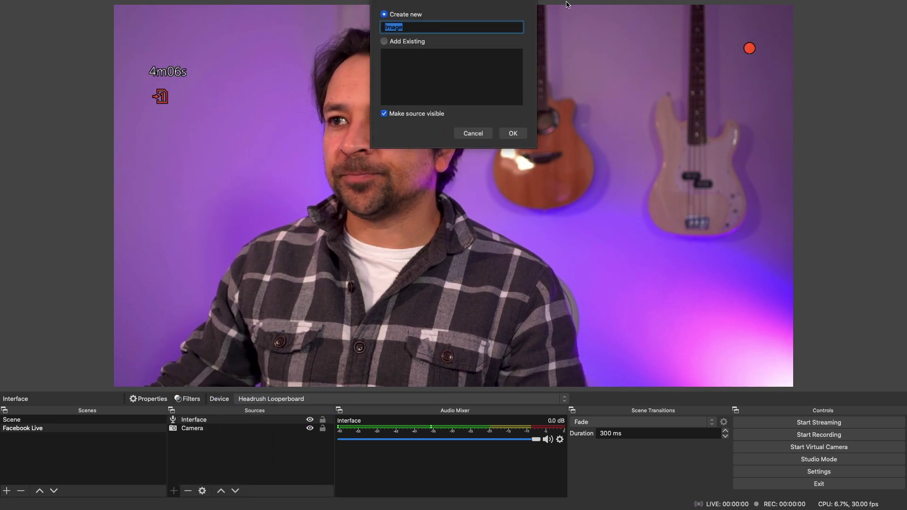
{"action": "type", "text": "Logo"}
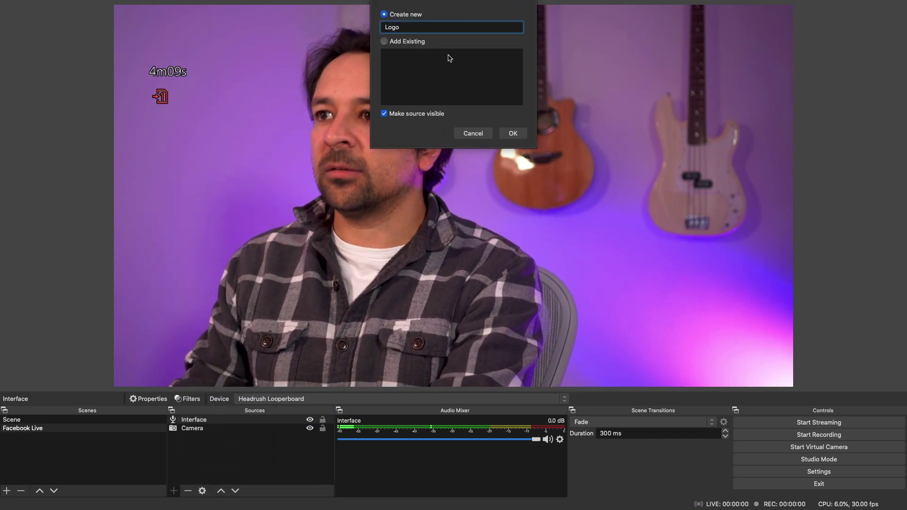
{"action": "key", "text": "Return"}
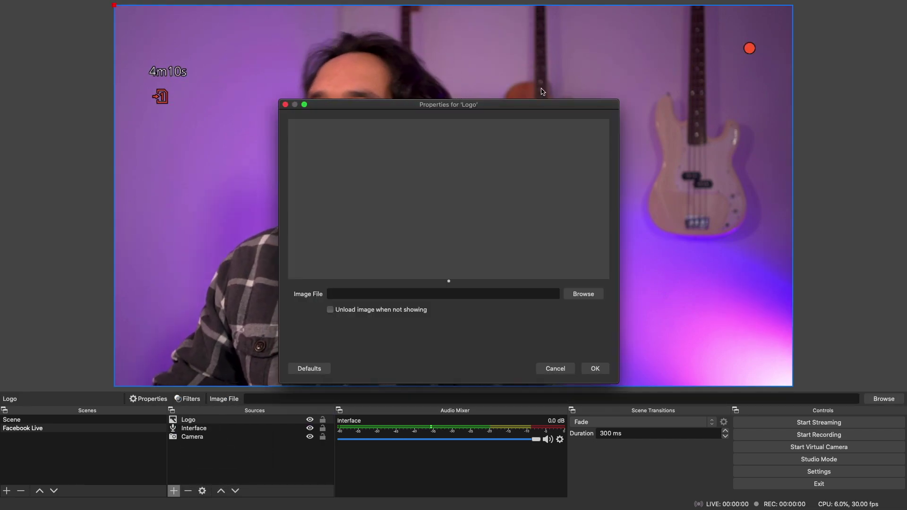
{"action": "left_click", "coordinate": [578, 294]}
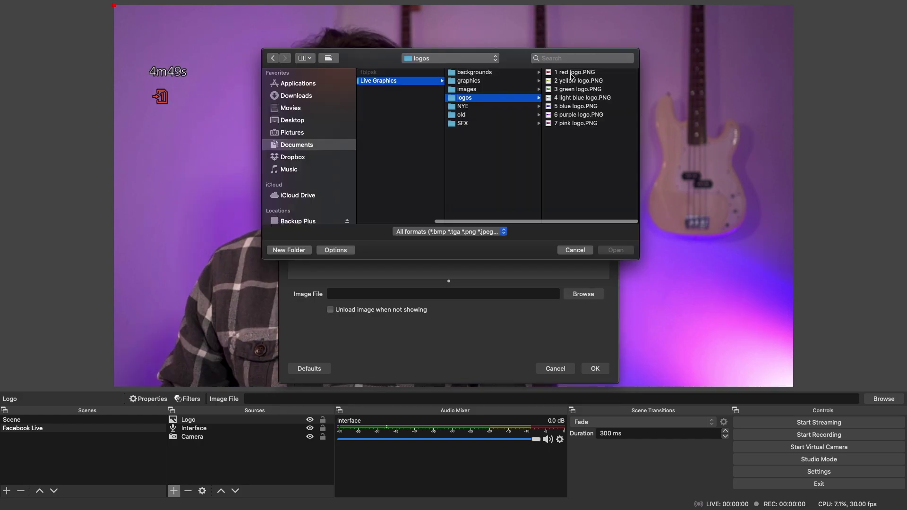
{"action": "left_click", "coordinate": [462, 72]}
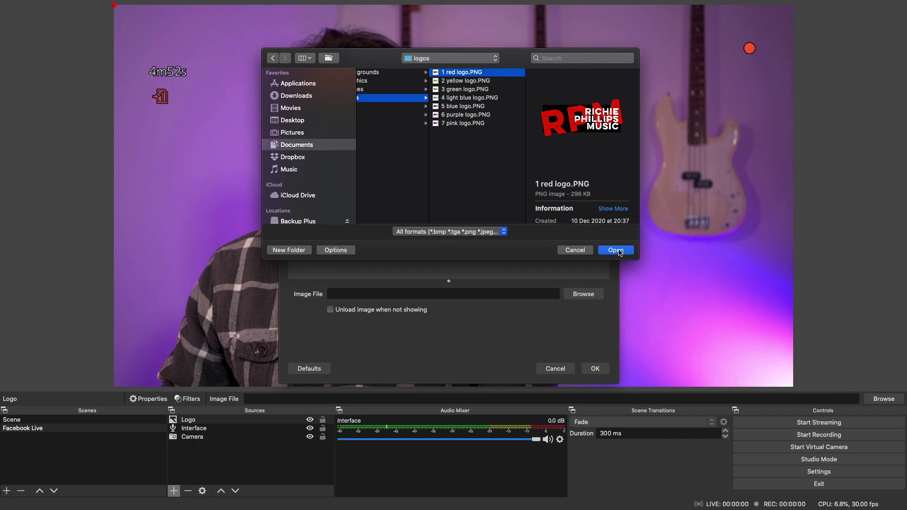
{"action": "left_click", "coordinate": [616, 251]}
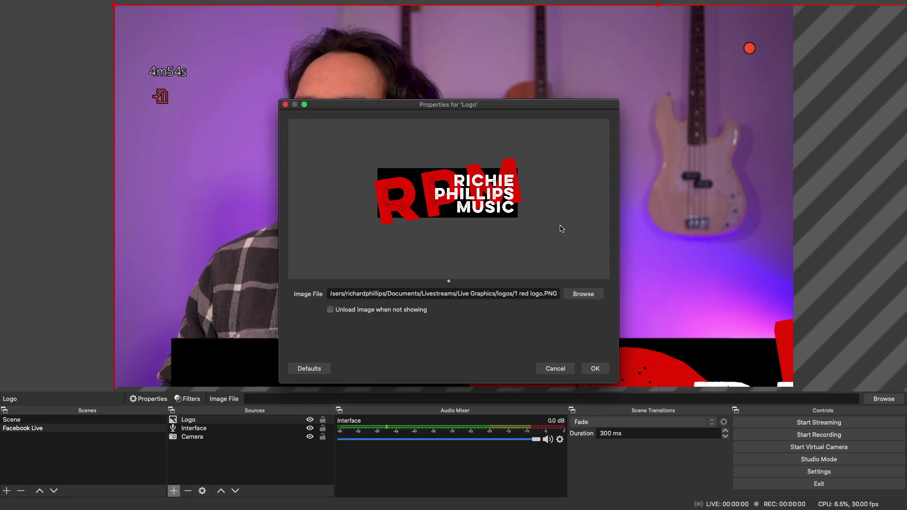
{"action": "left_click", "coordinate": [594, 369]}
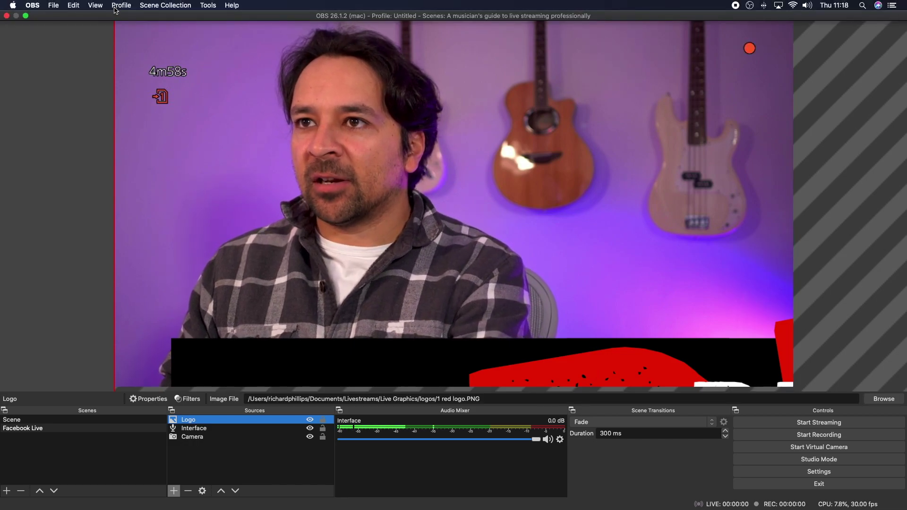
Scale the Logo down and drag it into the bottom-right corner of the preview.
{"action": "left_click", "coordinate": [115, 6]}
{"action": "left_click_drag", "start_coordinate": [115, 7], "coordinate": [376, 69]}
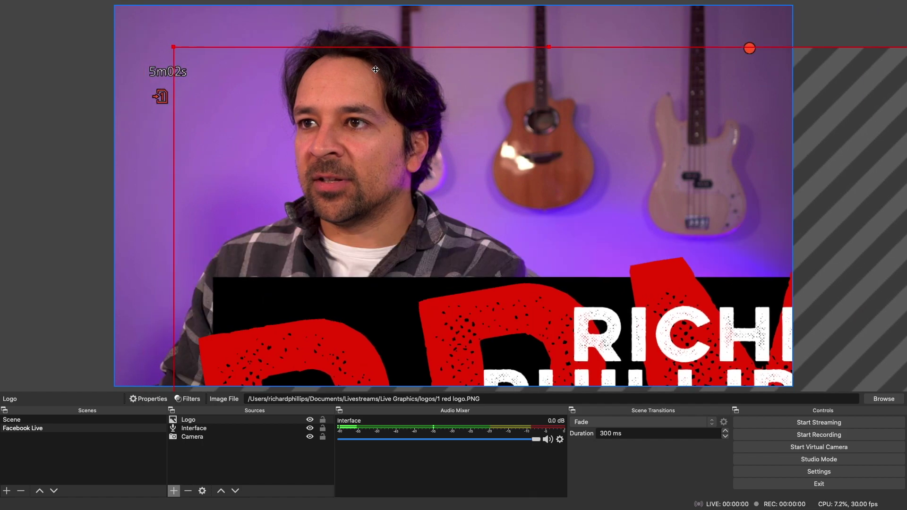
{"action": "left_click_drag", "start_coordinate": [237, 64], "coordinate": [494, 145]}
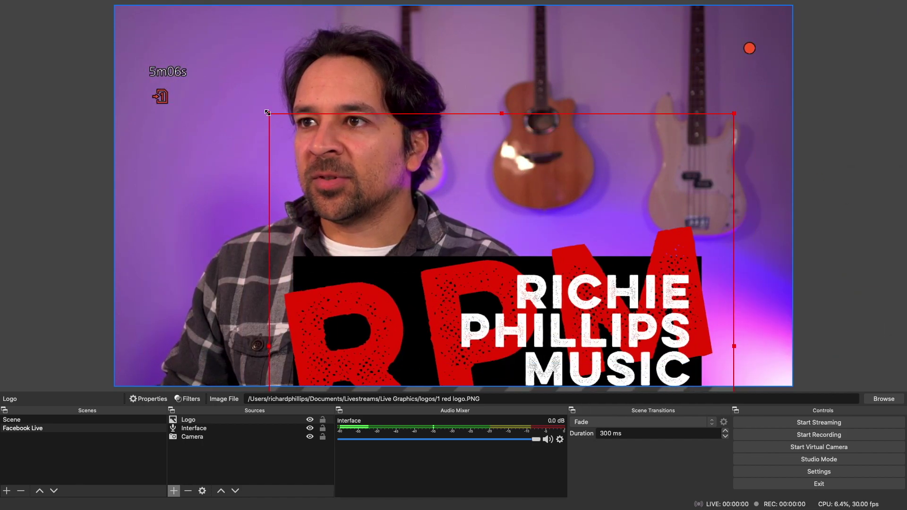
{"action": "left_click_drag", "start_coordinate": [267, 114], "coordinate": [441, 283]}
{"action": "left_click_drag", "start_coordinate": [535, 346], "coordinate": [576, 237]}
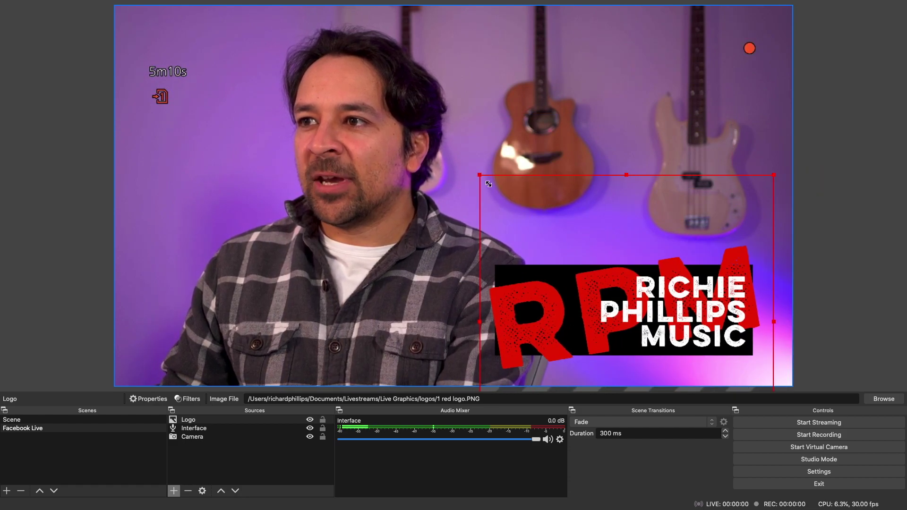
{"action": "left_click_drag", "start_coordinate": [483, 175], "coordinate": [770, 350]}
{"action": "left_click_drag", "start_coordinate": [732, 372], "coordinate": [738, 314]}
{"action": "left_click_drag", "start_coordinate": [663, 291], "coordinate": [711, 325]}
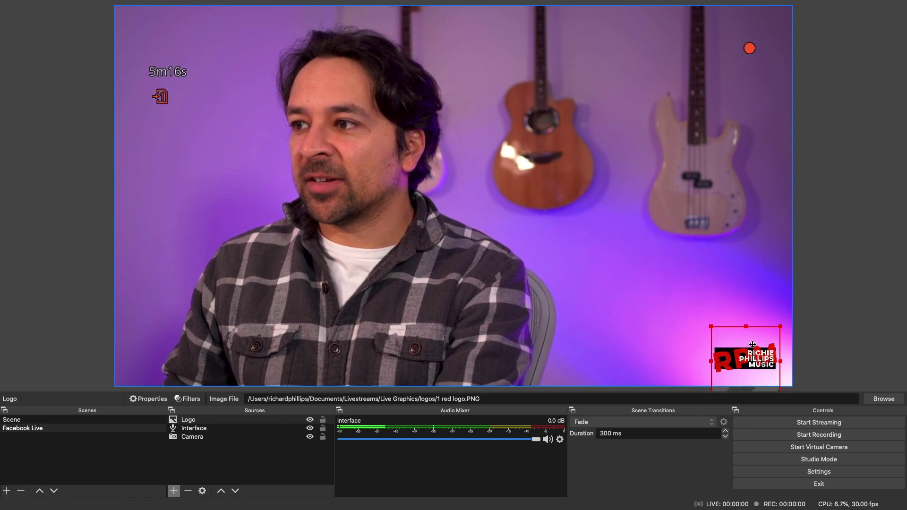
{"action": "left_click", "coordinate": [818, 286]}
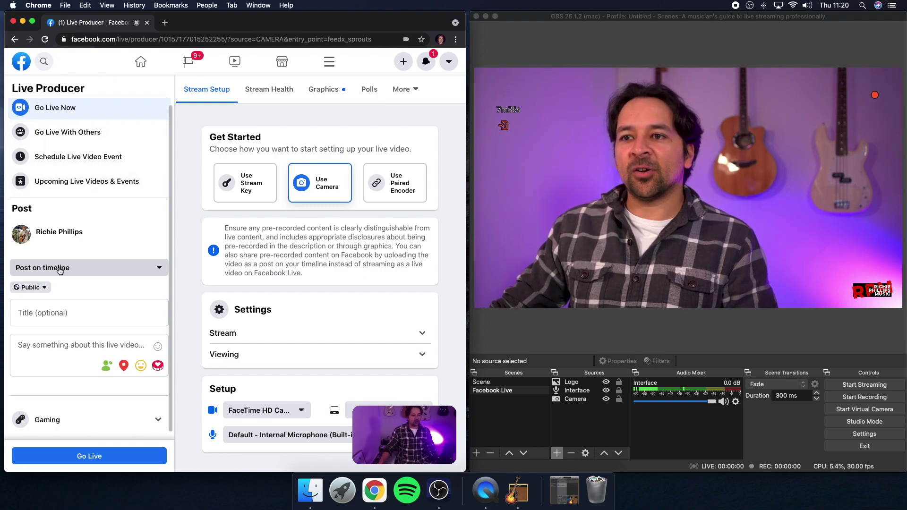
Choose 'Post to a Page you manage' as the live video's destination.
{"action": "left_click", "coordinate": [60, 270]}
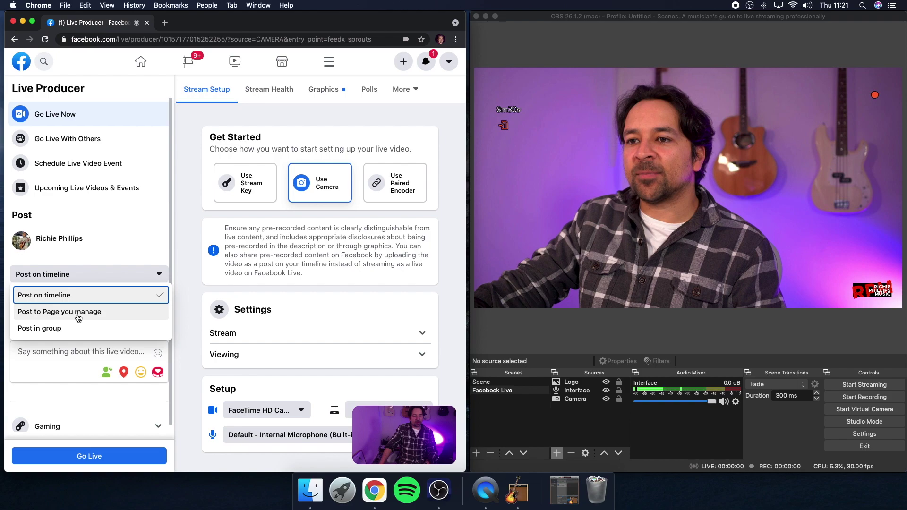
{"action": "left_click", "coordinate": [78, 313]}
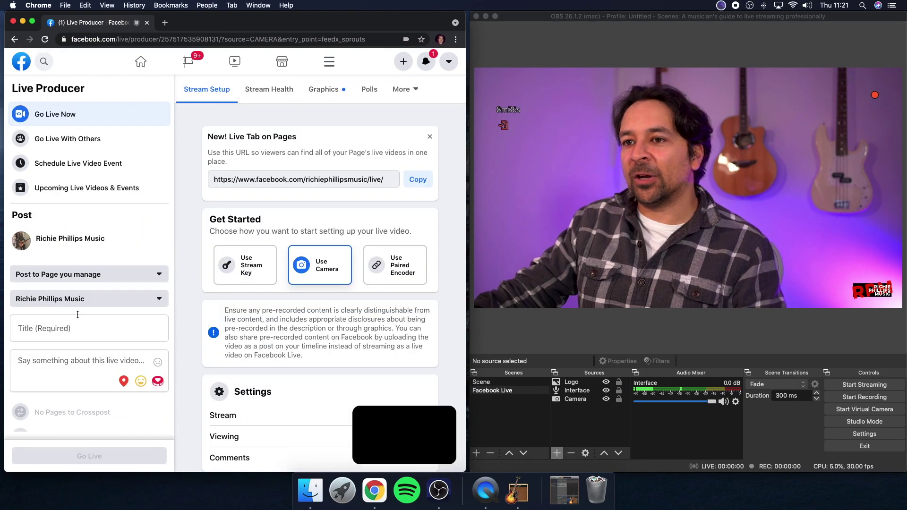
{"action": "scroll", "coordinate": [106, 260], "scroll_direction": "down", "scroll_amount": 5}
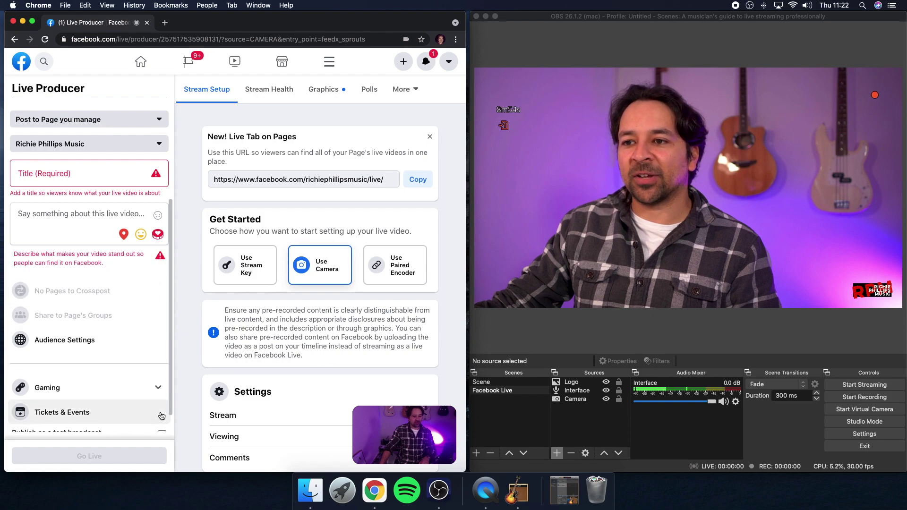
{"action": "scroll", "coordinate": [118, 302], "scroll_direction": "up", "scroll_amount": 1}
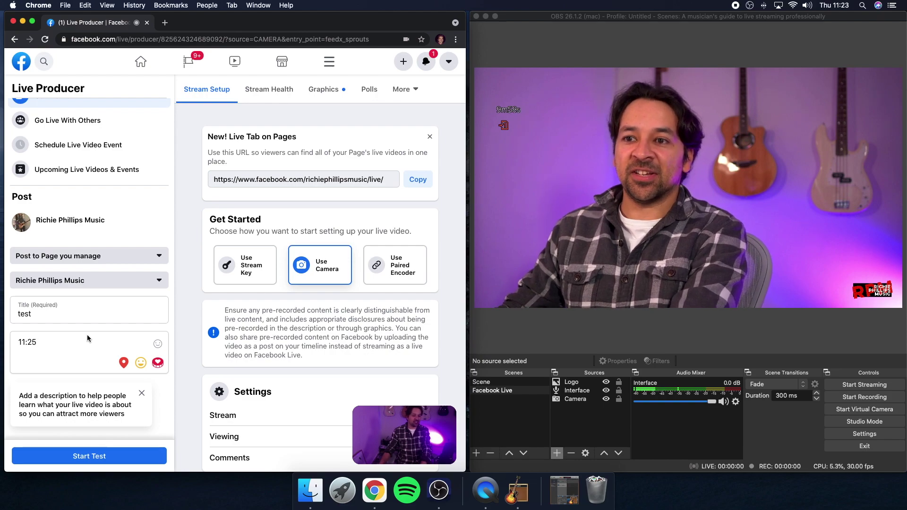
{"action": "scroll", "coordinate": [89, 301], "scroll_direction": "down", "scroll_amount": 5}
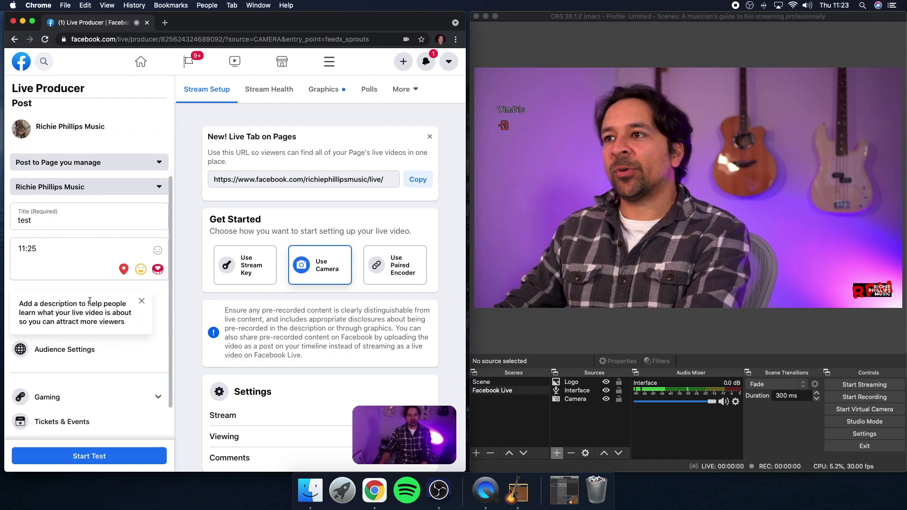
{"action": "scroll", "coordinate": [90, 302], "scroll_direction": "up", "scroll_amount": 6}
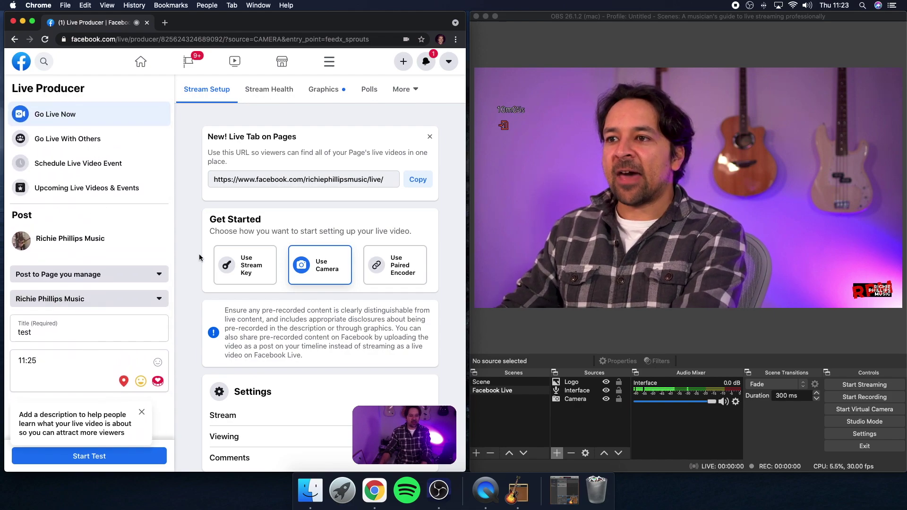
Switch Facebook Live Producer to Use Stream Key and copy the key from Live Stream Setup.
{"action": "left_click", "coordinate": [248, 279]}
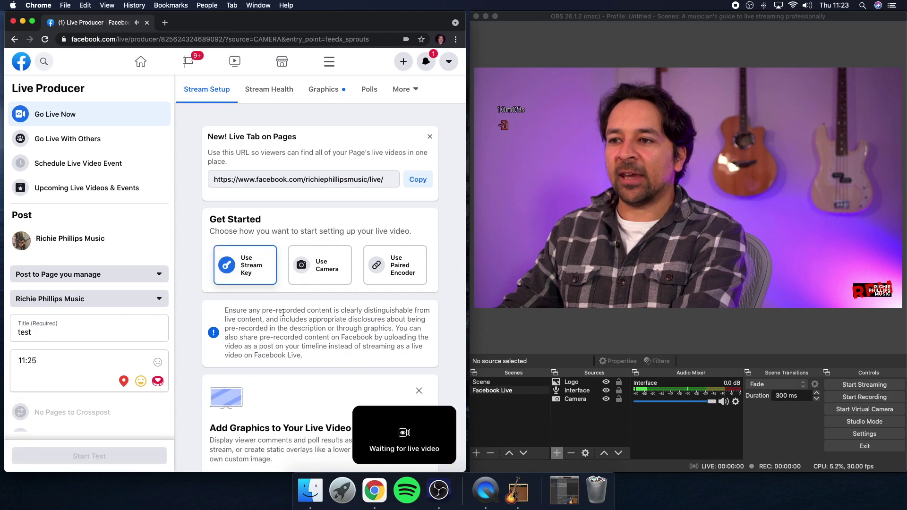
{"action": "scroll", "coordinate": [222, 250], "scroll_direction": "down", "scroll_amount": 5}
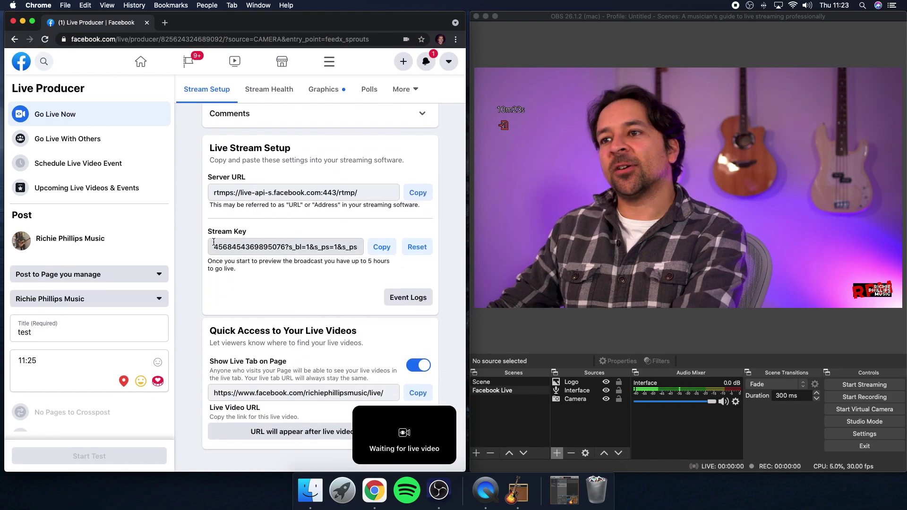
{"action": "left_click", "coordinate": [390, 252]}
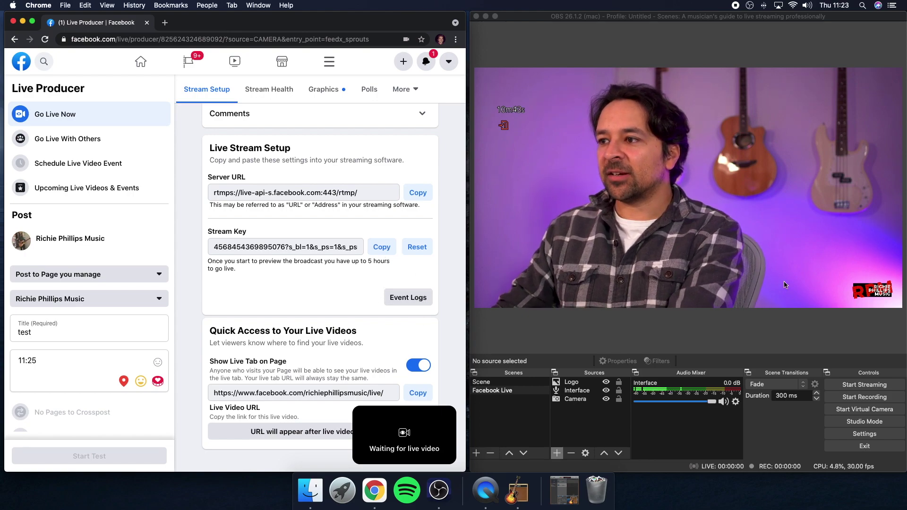
In OBS Stream settings, replace the old stream key with the copied Facebook key and save.
{"action": "left_click", "coordinate": [863, 434]}
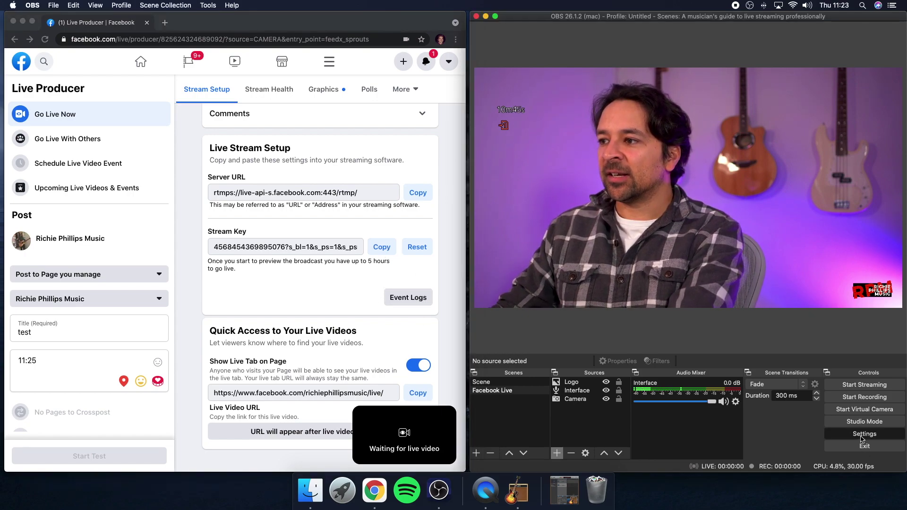
{"action": "left_click", "coordinate": [479, 110]}
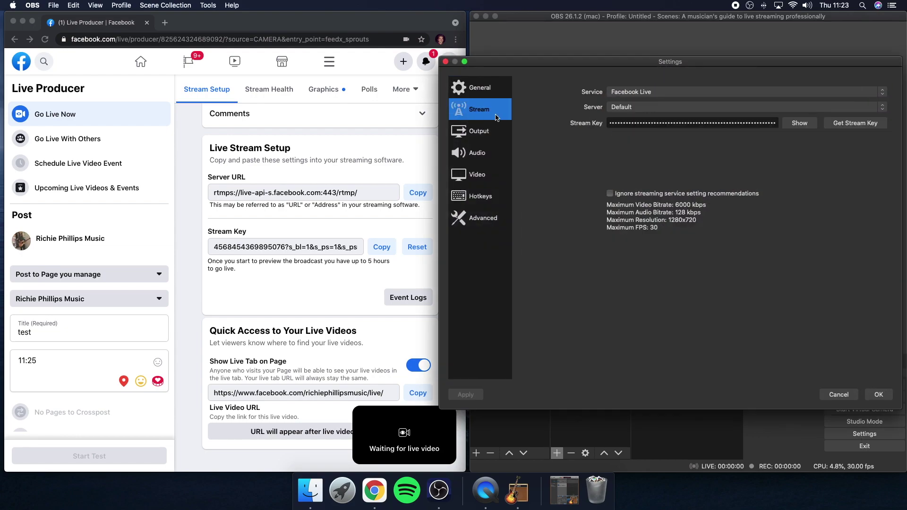
{"action": "left_click", "coordinate": [665, 123]}
{"action": "key", "text": "super+a"}
{"action": "key", "text": "BackSpace"}
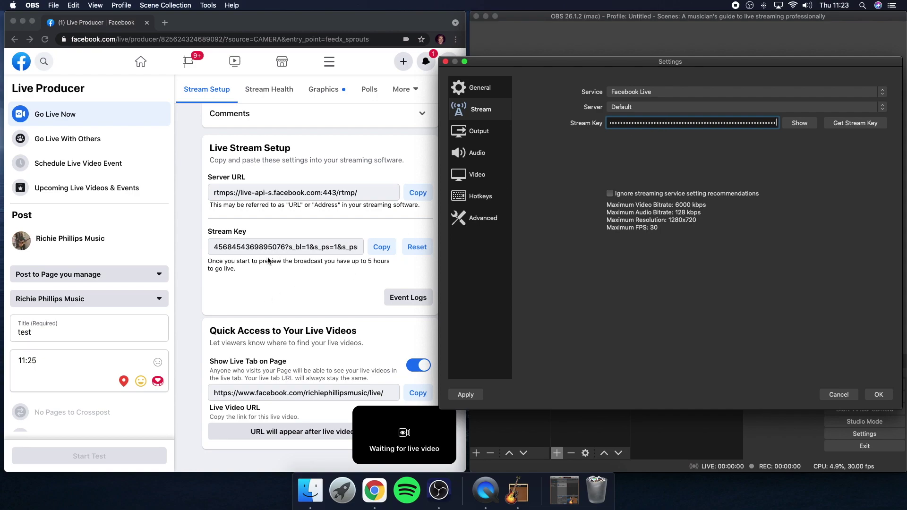
{"action": "left_click", "coordinate": [879, 395]}
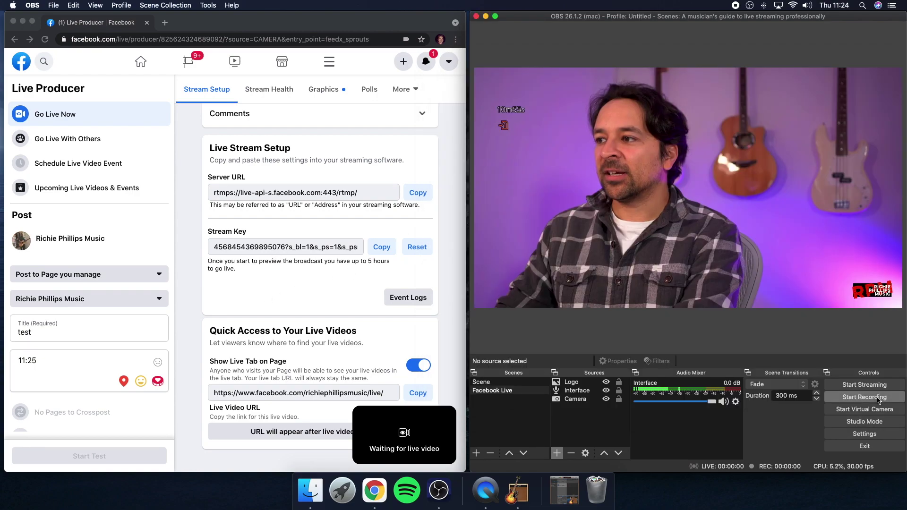